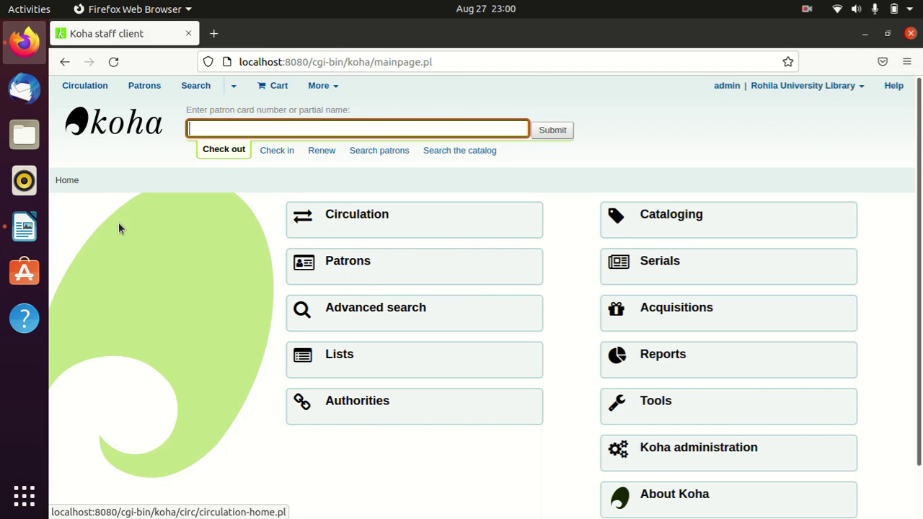
Switch to the Email Configuration document in LibreOffice Writer and review the Koha settings required for email notices.
click(20, 232)
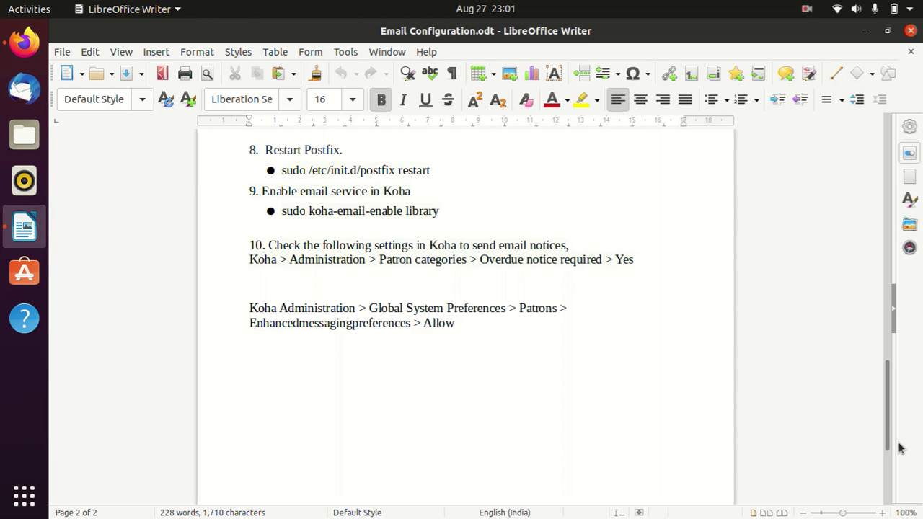
drag(885, 425, 866, 408)
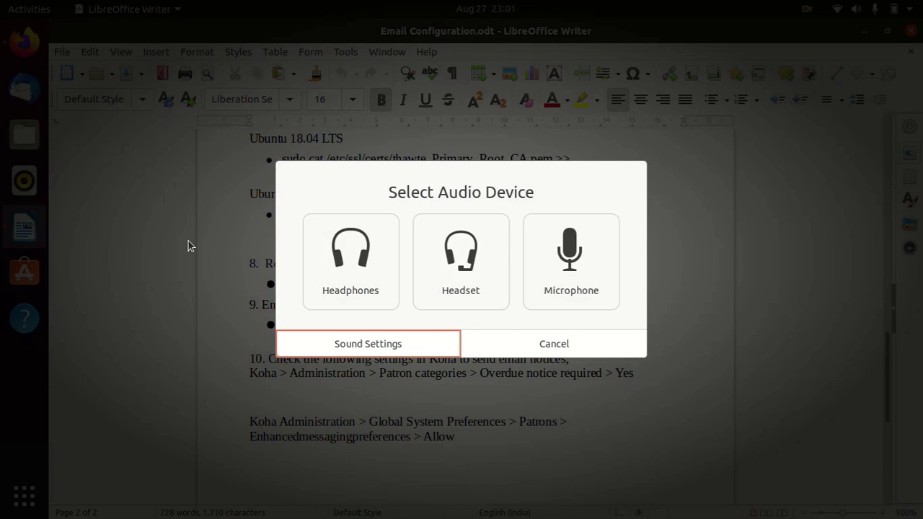
click(369, 292)
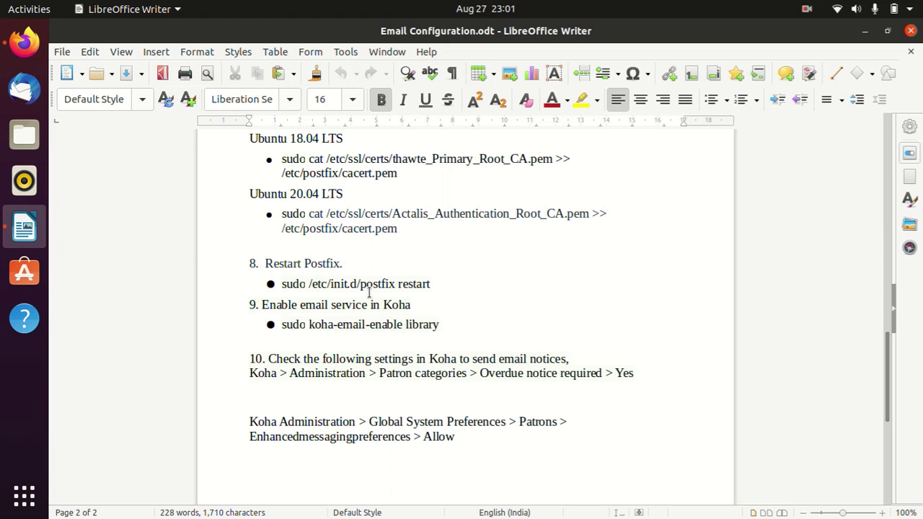
click(865, 36)
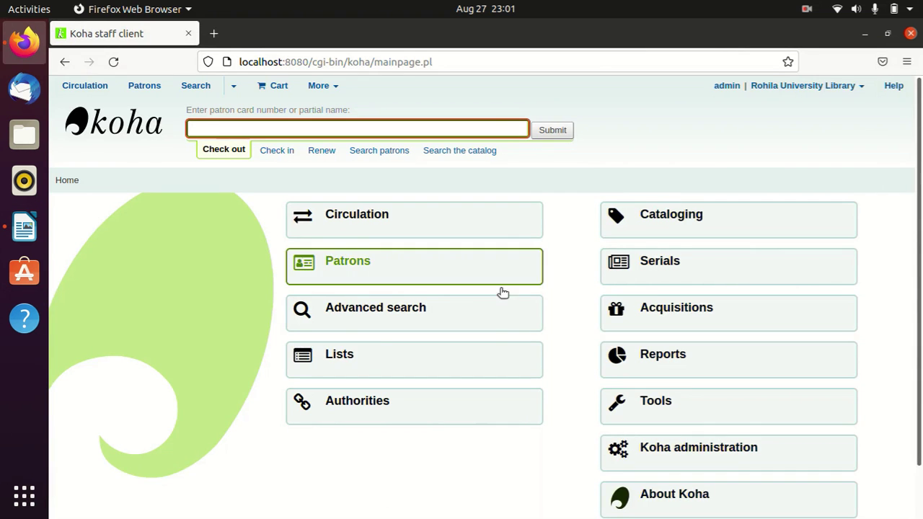
Check the EnhancedMessagingPreferences setting under Notices and notifications in Koha's global system preferences for patrons.
click(707, 460)
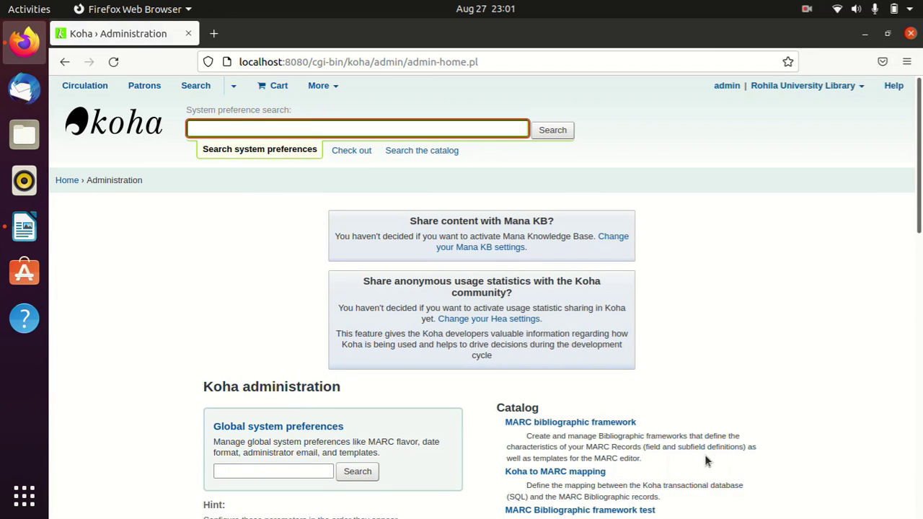
click(313, 430)
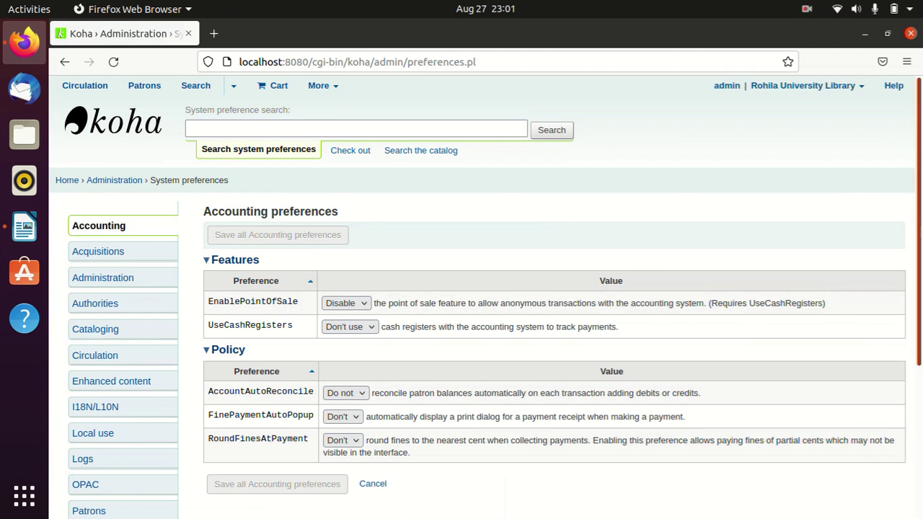
scroll(502, 438, down, 3)
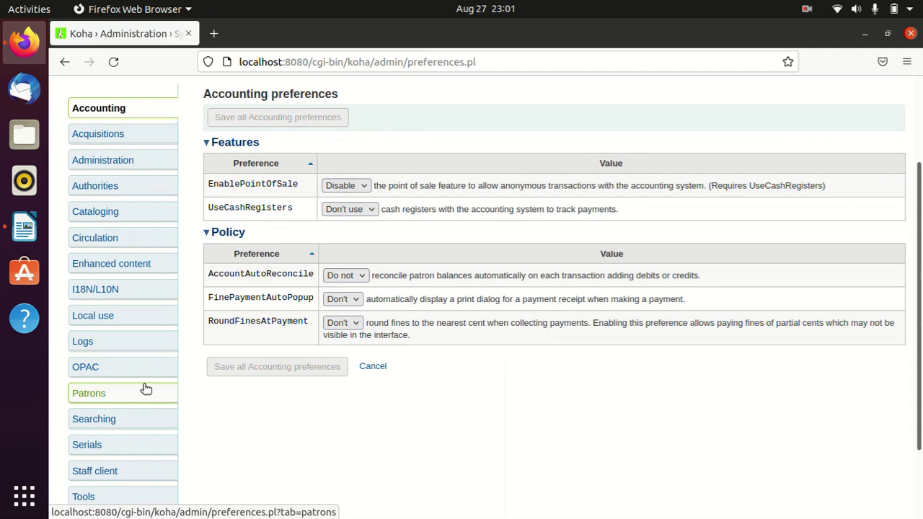
click(89, 394)
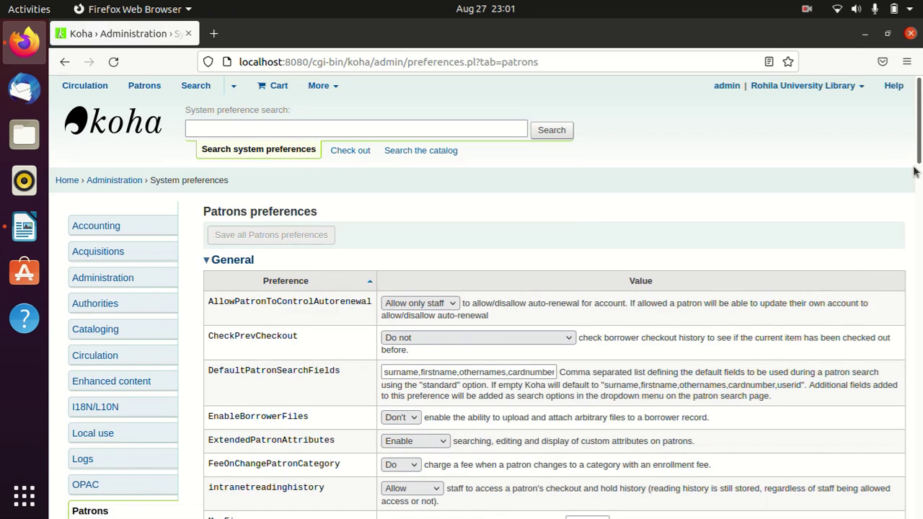
scroll(919, 190, down, 10)
scroll(812, 279, down, 3)
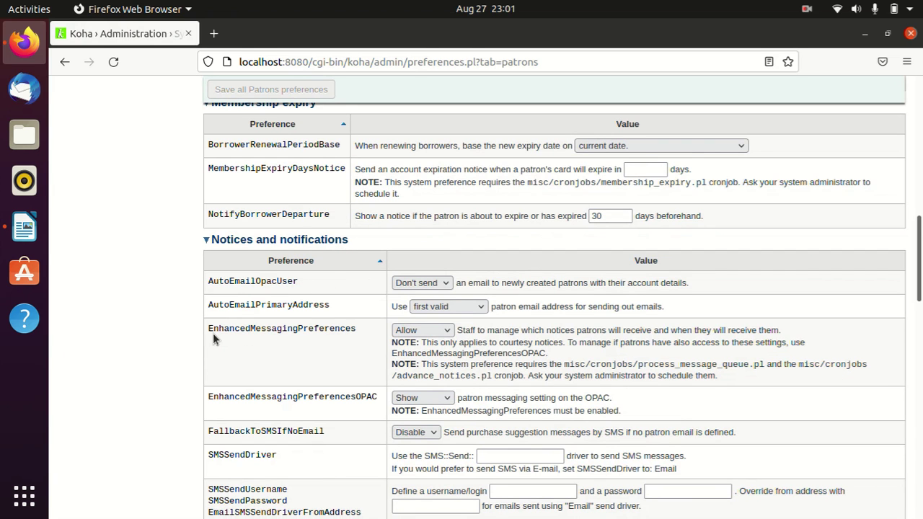
click(447, 332)
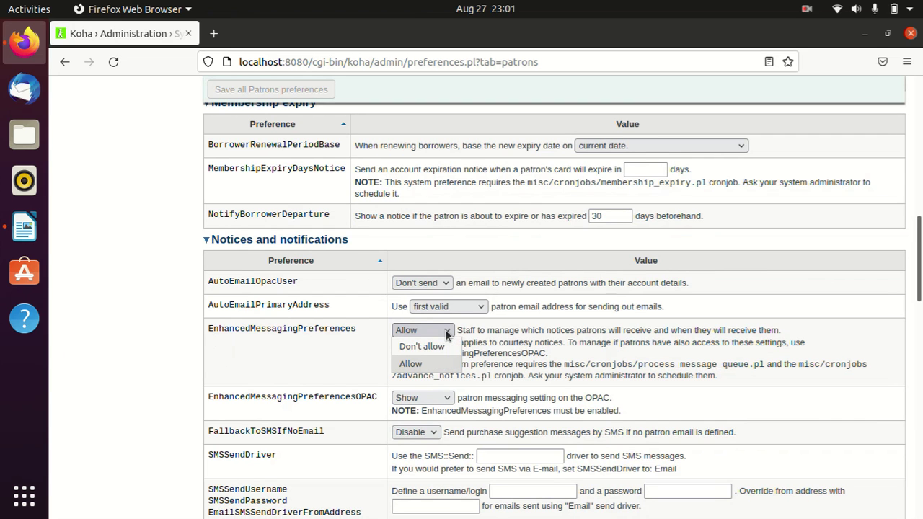
click(431, 327)
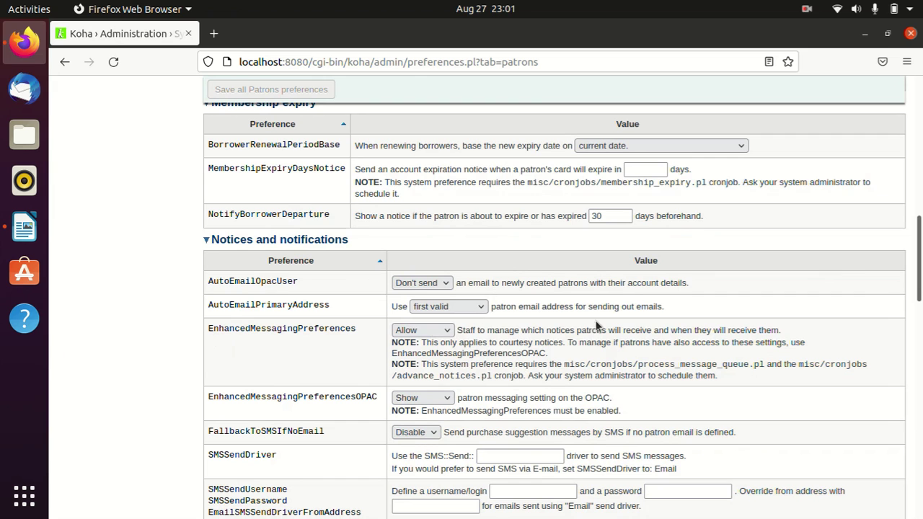
drag(914, 281, 908, 150)
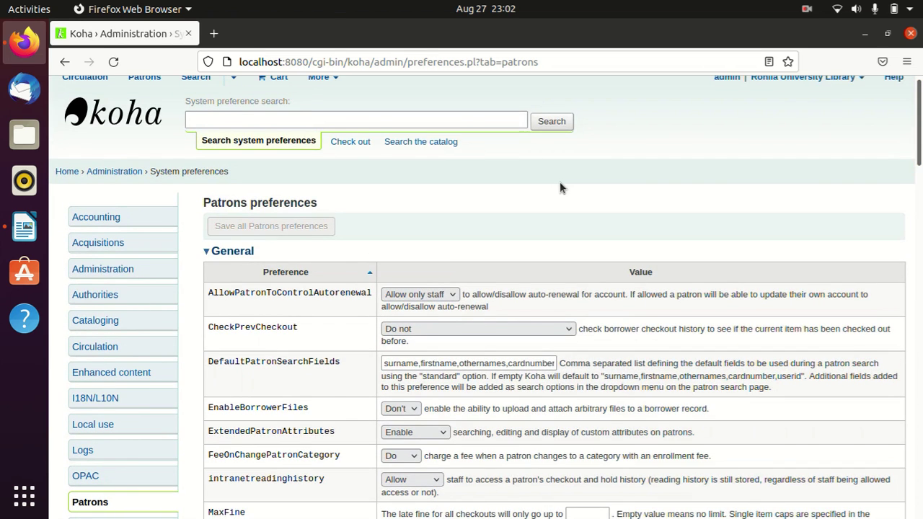
Check the overdue and messaging settings of the patron categories in Koha administration.
click(121, 119)
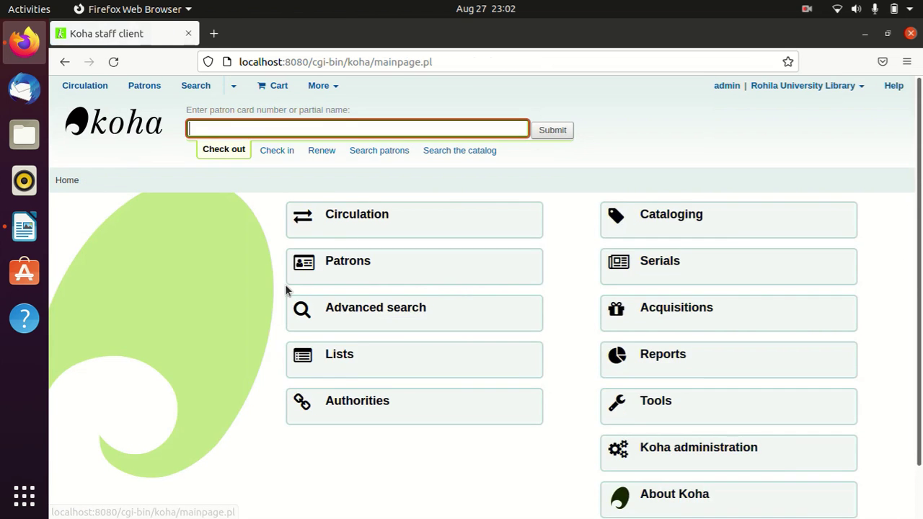
click(671, 461)
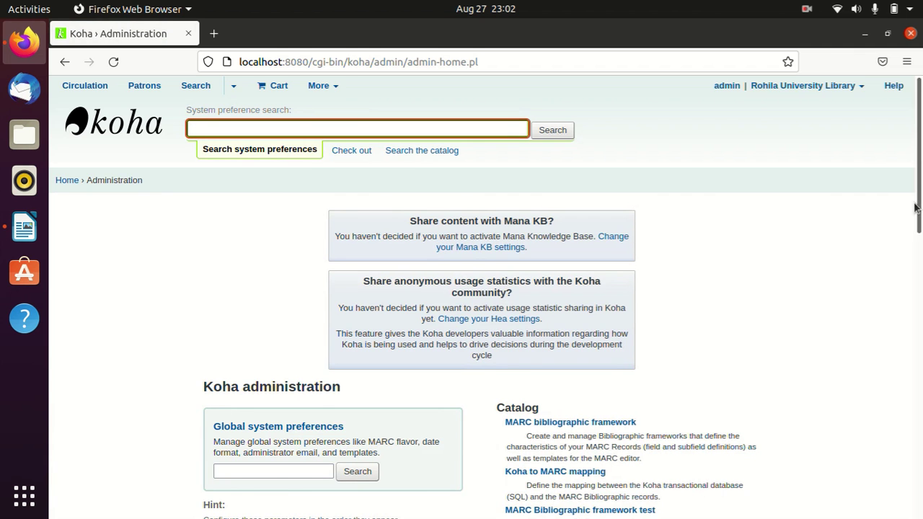
scroll(486, 297, down, 5)
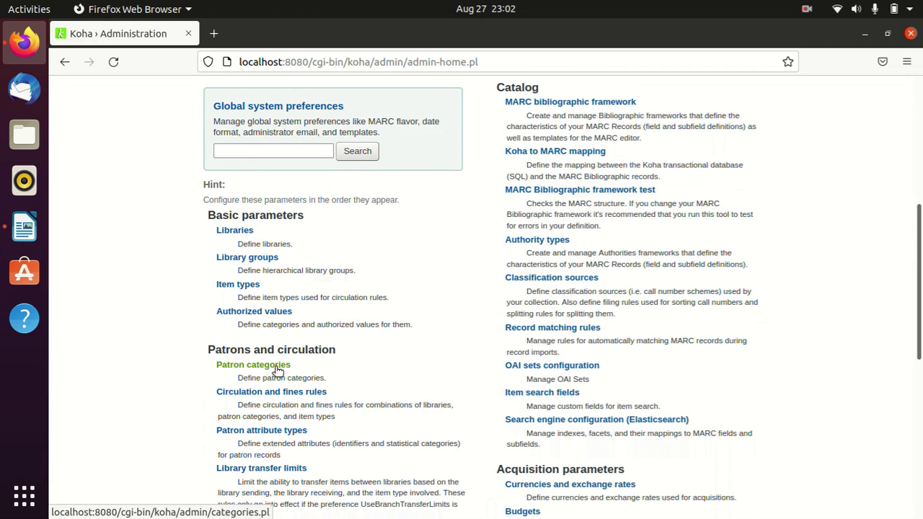
click(250, 364)
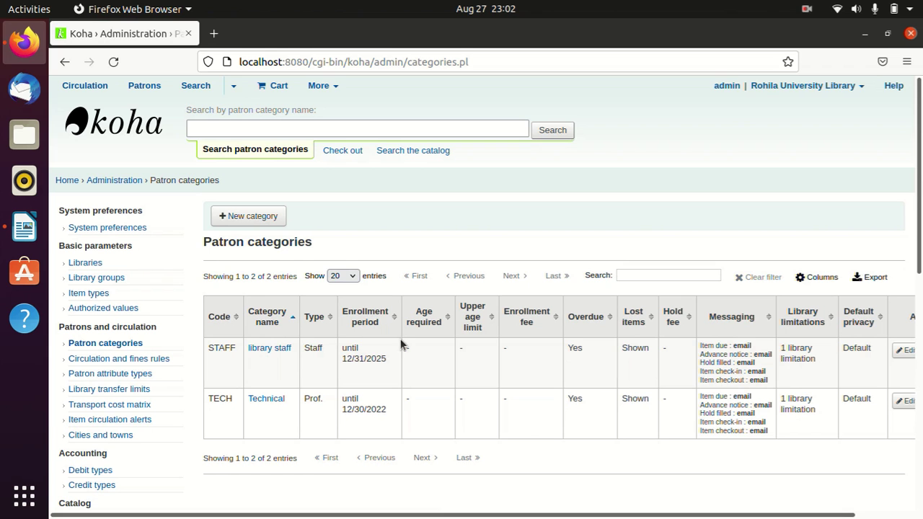
Find the patron from the Koha home page by entering the patron card number, and open the record for editing.
click(138, 129)
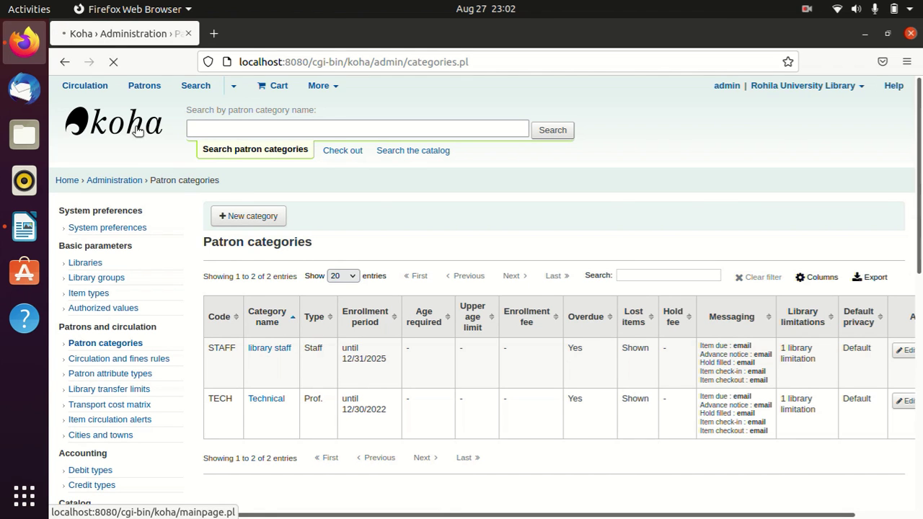
text(200)
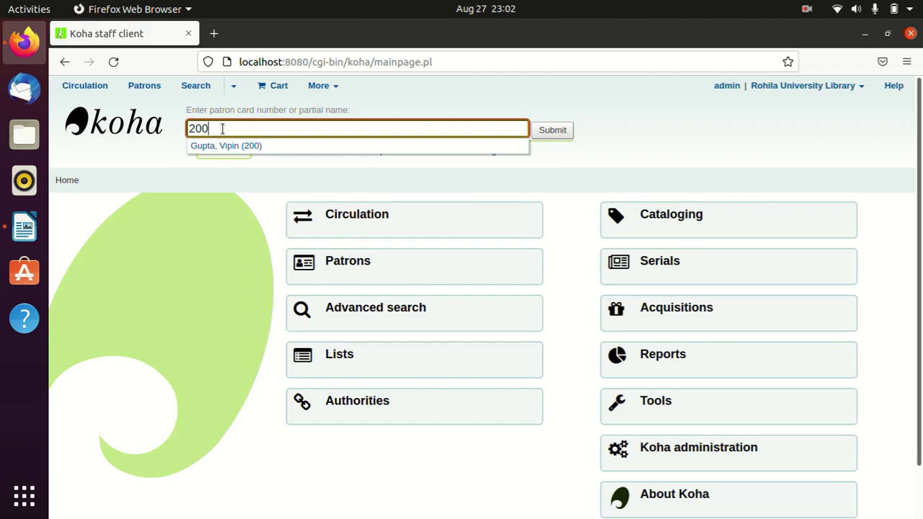
click(226, 149)
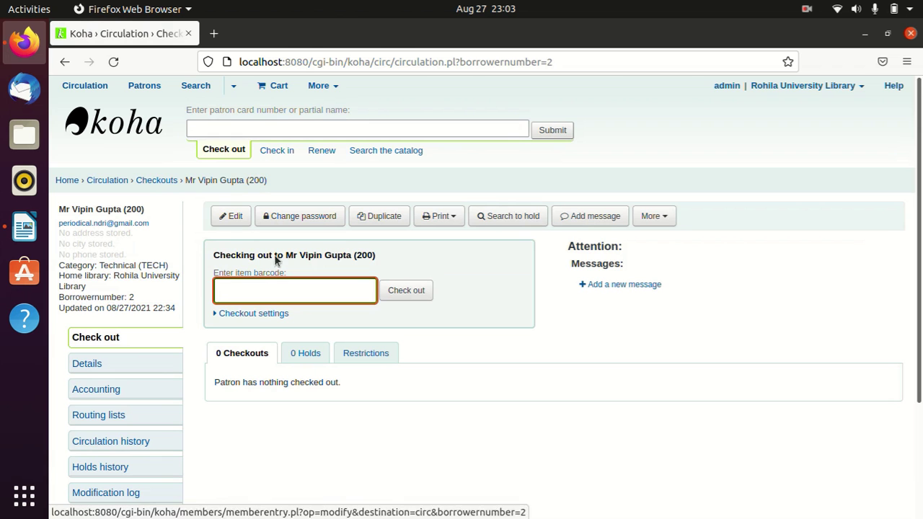
click(235, 220)
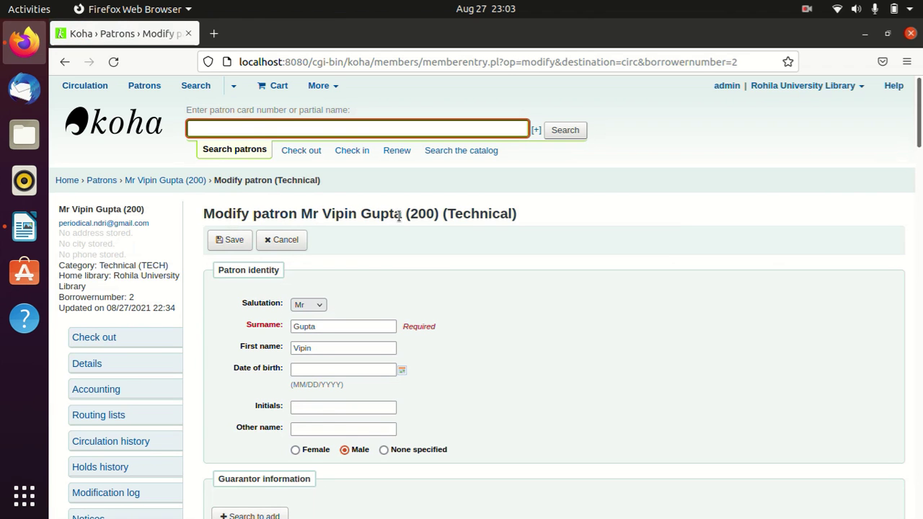
Check the patron's primary email and messaging preferences, including the advance notice days, and return to the home page without saving.
drag(918, 116, 919, 254)
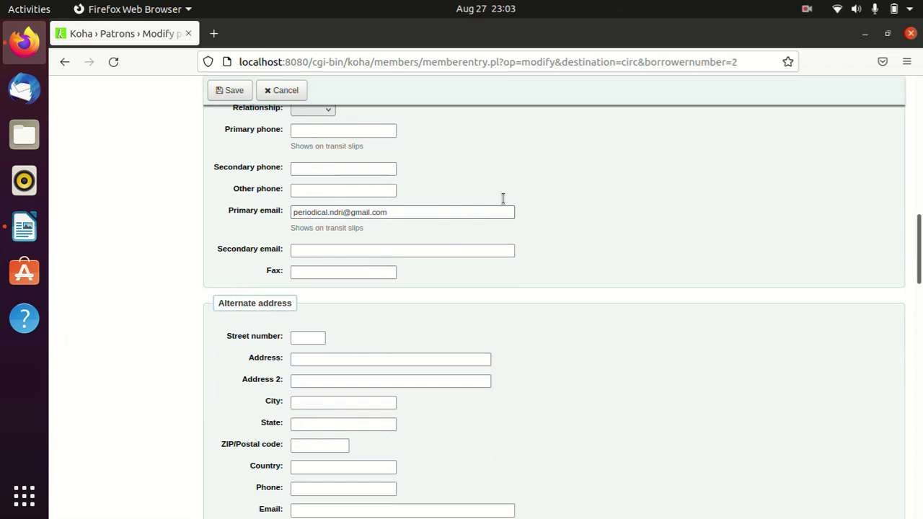
drag(919, 250, 918, 481)
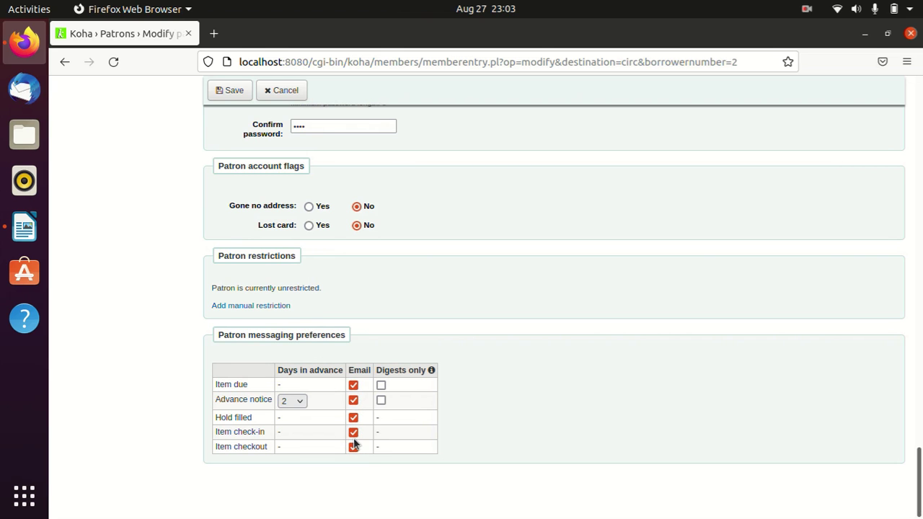
click(299, 402)
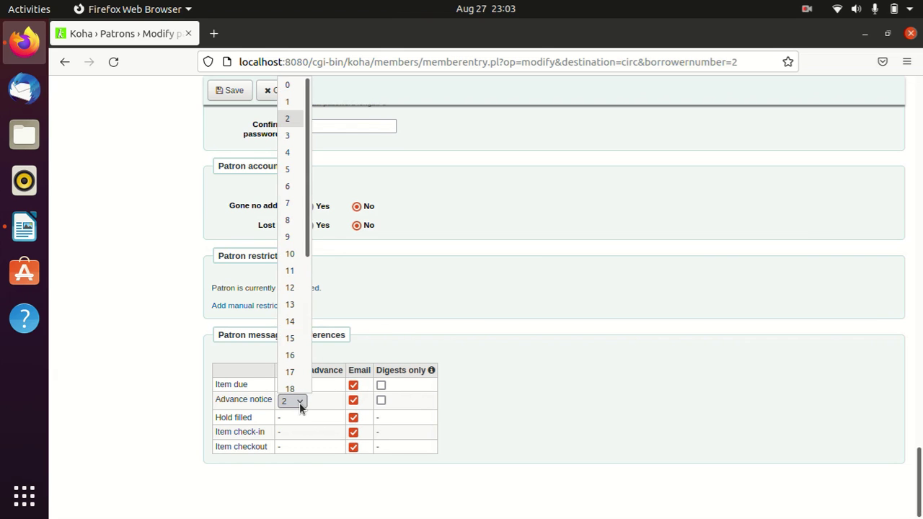
click(299, 402)
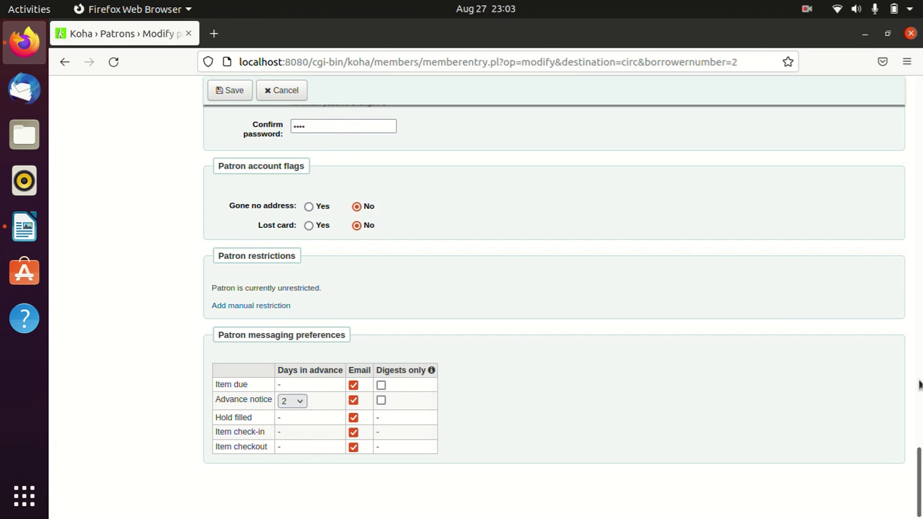
drag(919, 483, 868, 67)
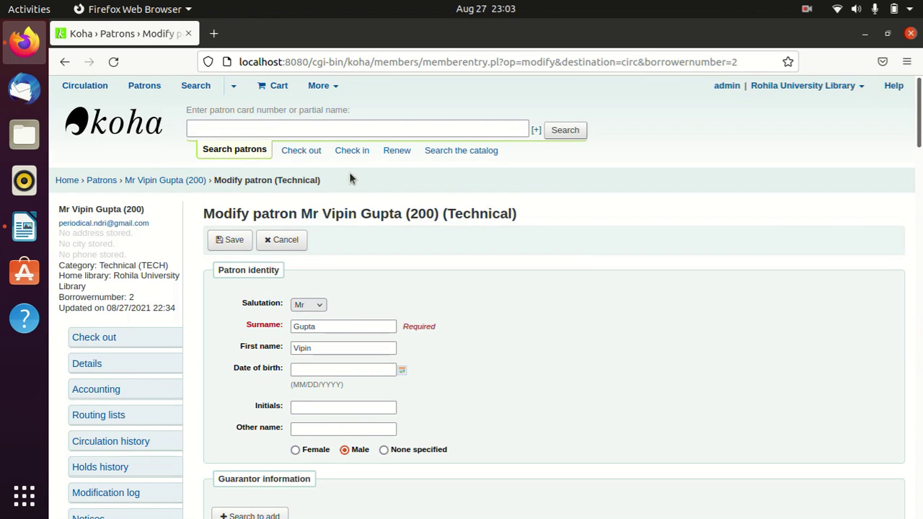
click(137, 128)
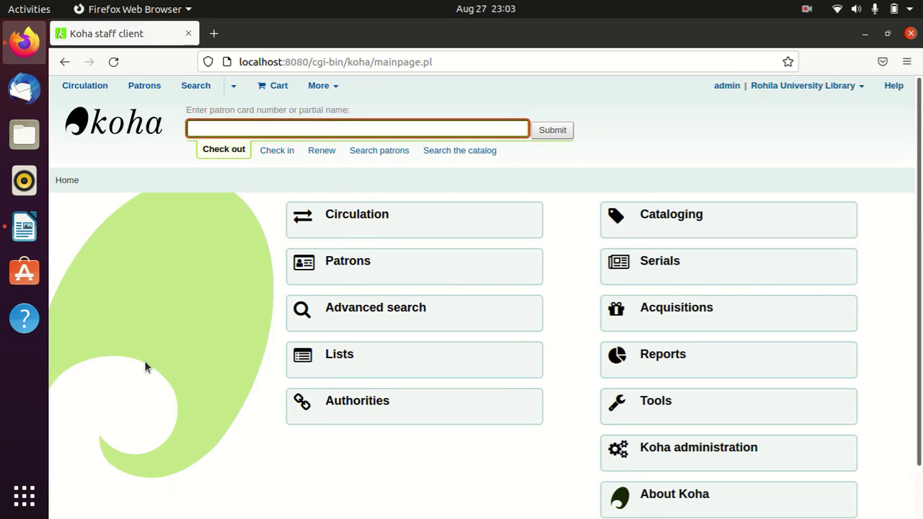
Open a terminal window and bring the Email Configuration document to its first instructions on installing the Postfix mail server.
key(ctrl+alt+t)
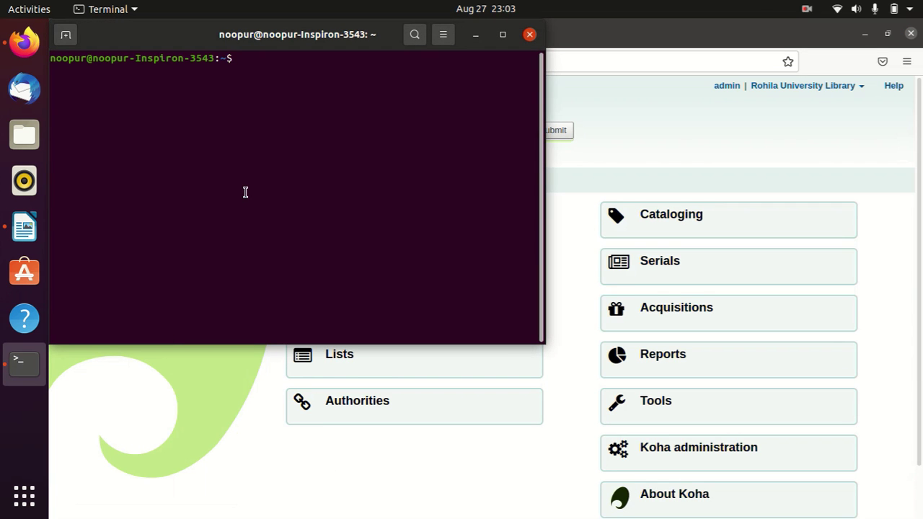
drag(179, 48, 484, 137)
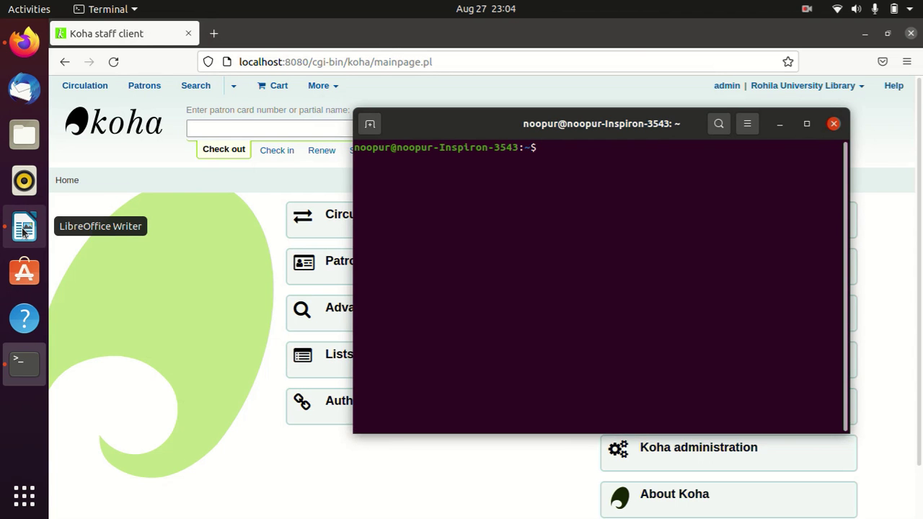
click(24, 229)
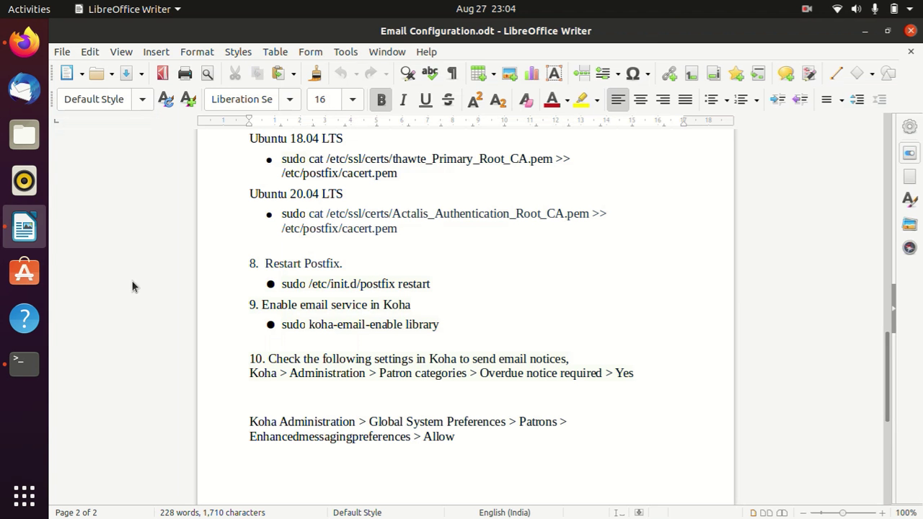
click(24, 363)
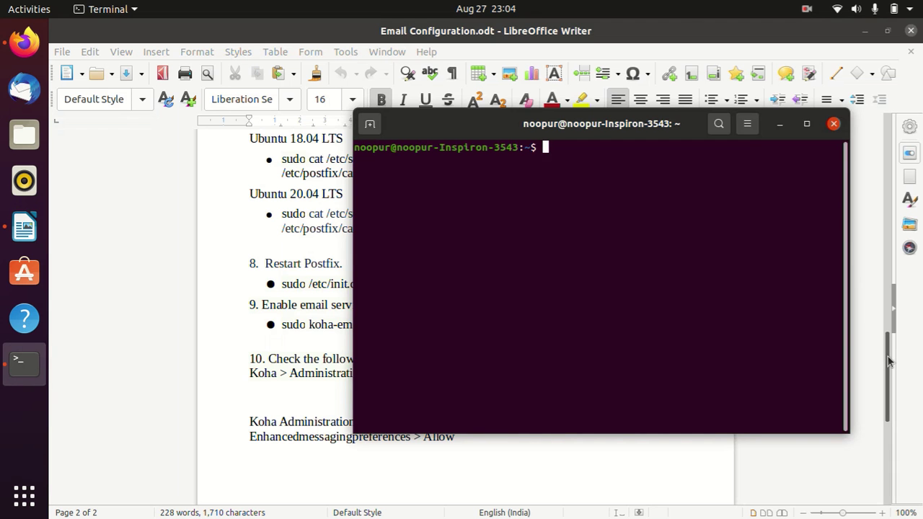
click(880, 330)
drag(880, 330, 886, 214)
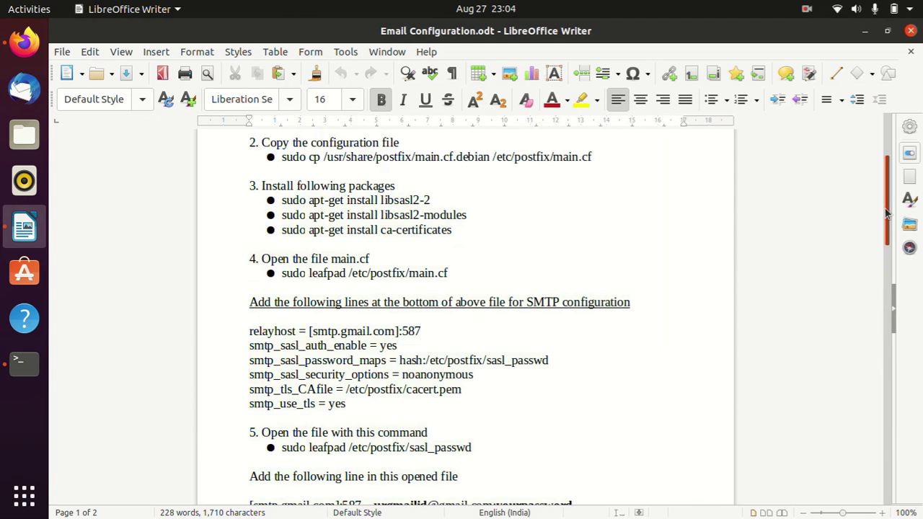
drag(889, 230, 888, 190)
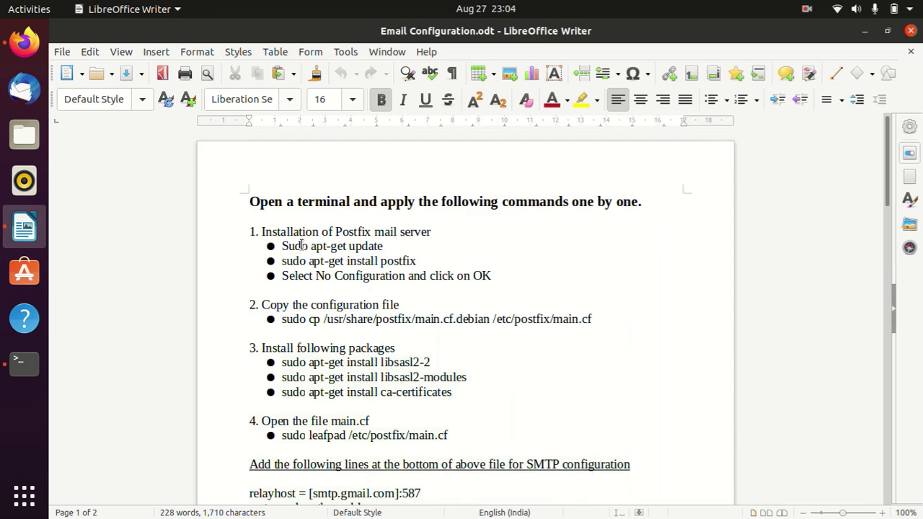
Start a root session in the terminal with sudo su, entering the account password.
click(23, 364)
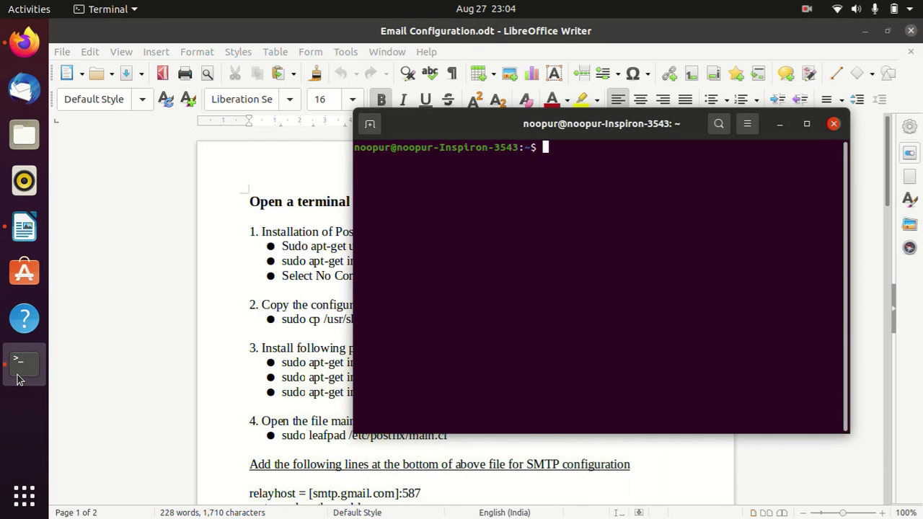
text(sudo su)
key(Return)
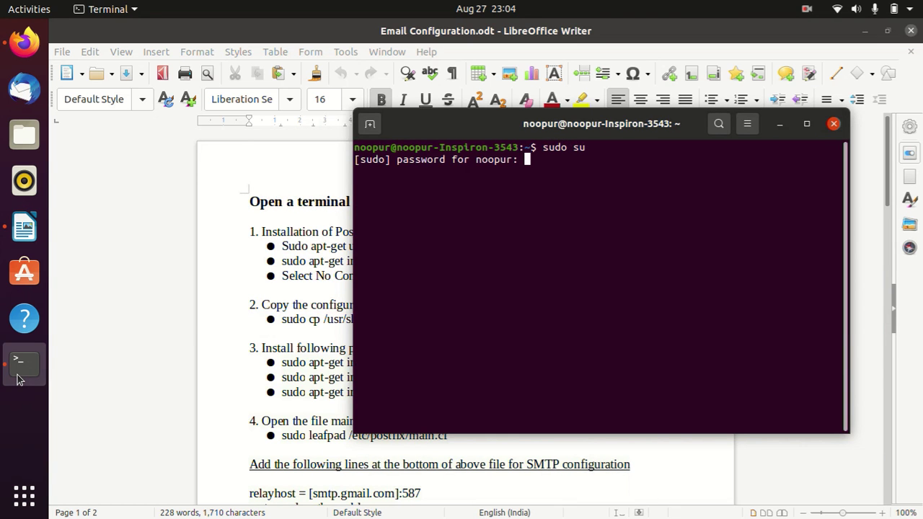
key(Return)
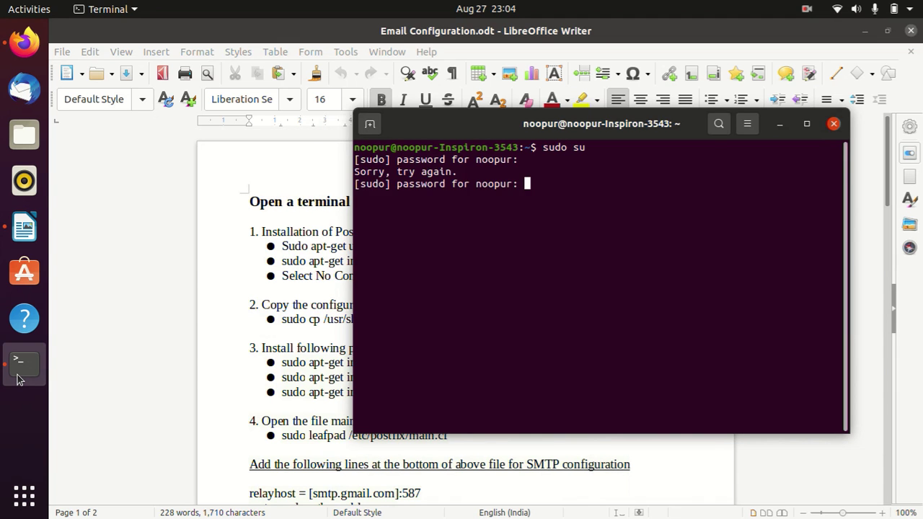
key(Return)
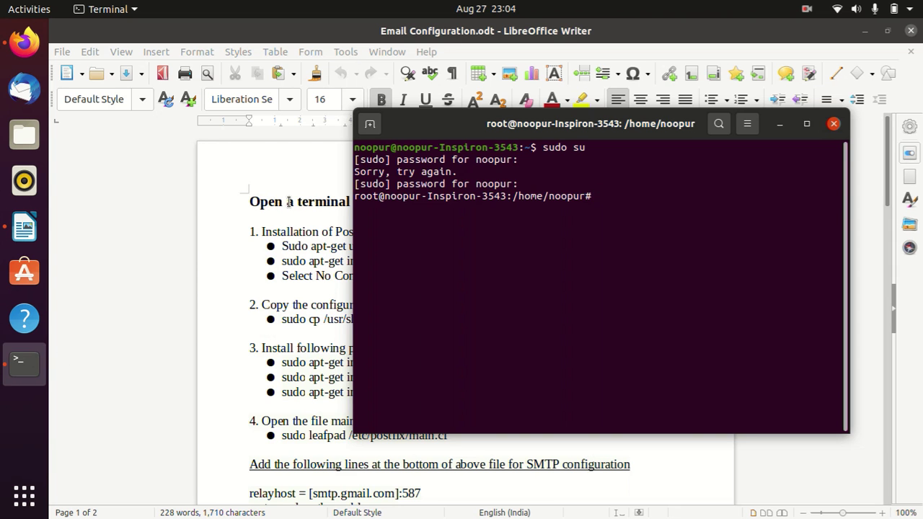
Move the terminal aside to uncover the instructions and update the package lists with sudo apt-get update.
drag(424, 128, 502, 108)
text(su)
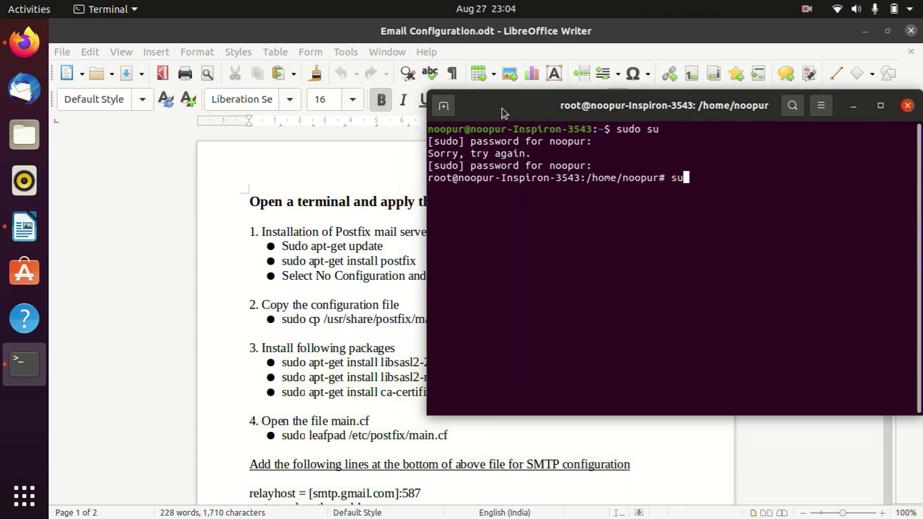
text(do apt-get update)
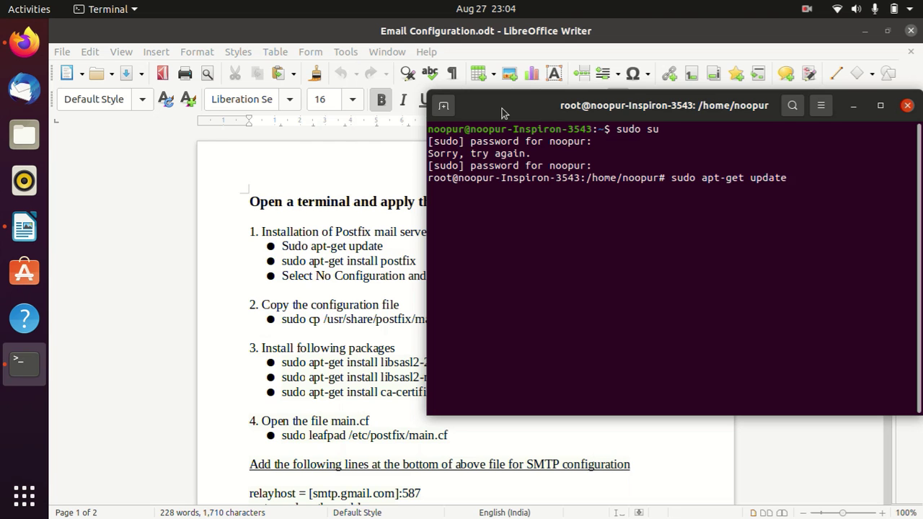
key(Return)
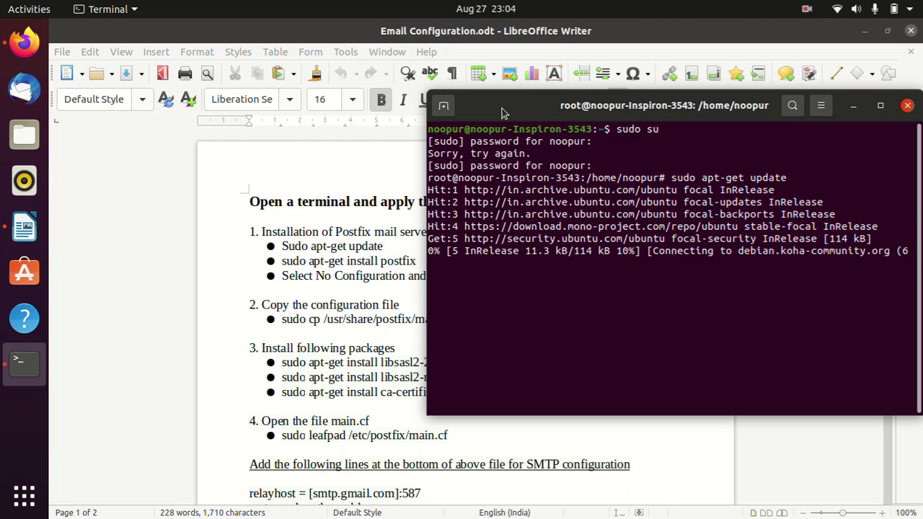